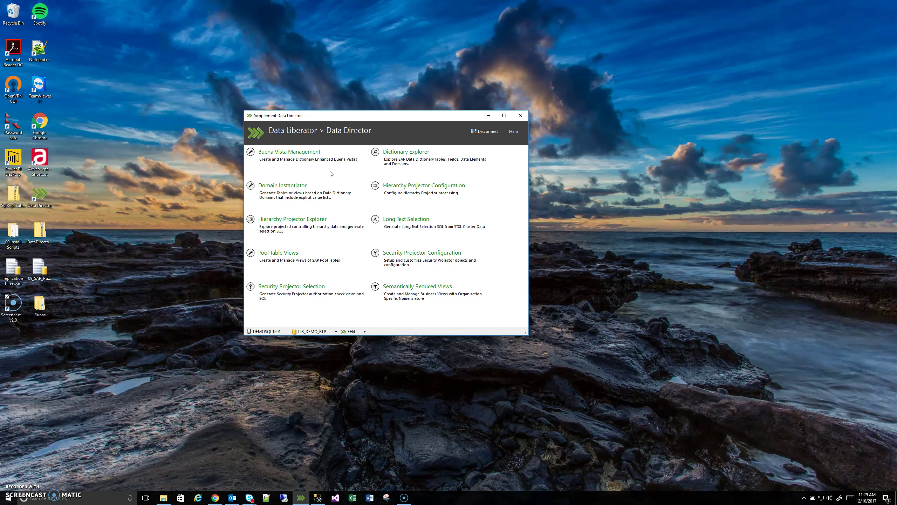
# Step: Search the Dictionary Explorer for table names starting with 'vb'
pyautogui.click(351, 193)
pyautogui.click(403, 153)
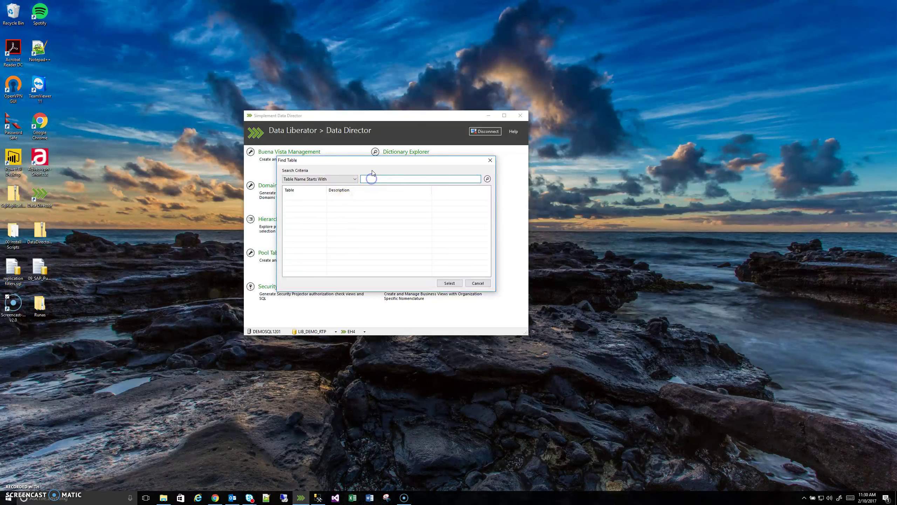
pyautogui.write('vbak')
pyautogui.press('Return')
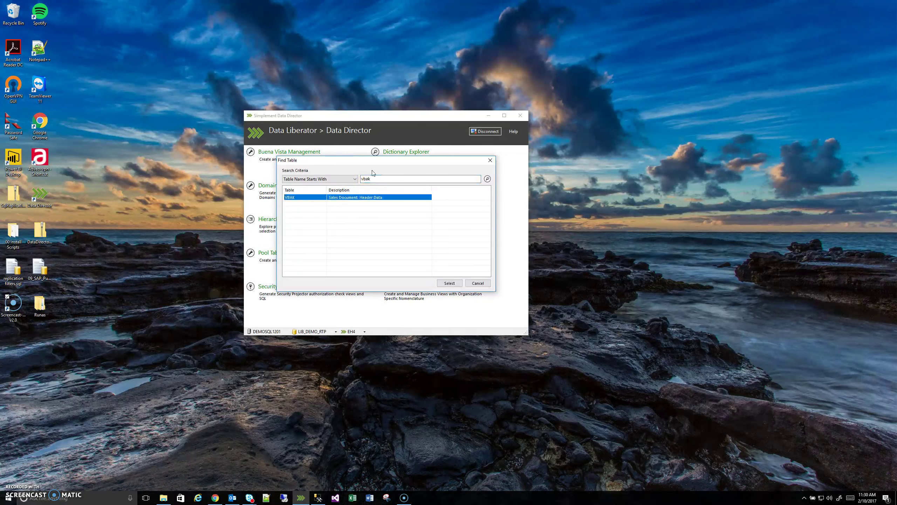
# Step: Open table VBAK, expand its columns and select the VBTYP SD document category column
pyautogui.doubleClick(358, 198)
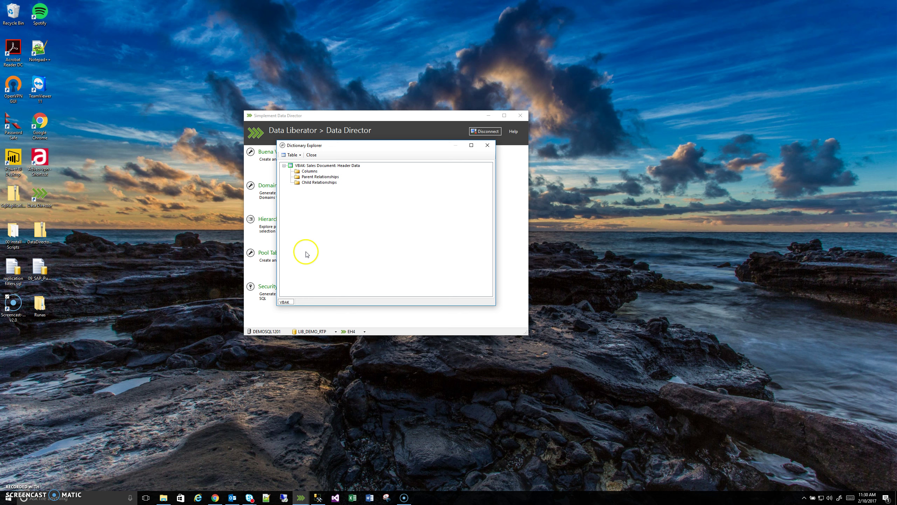
pyautogui.doubleClick(310, 171)
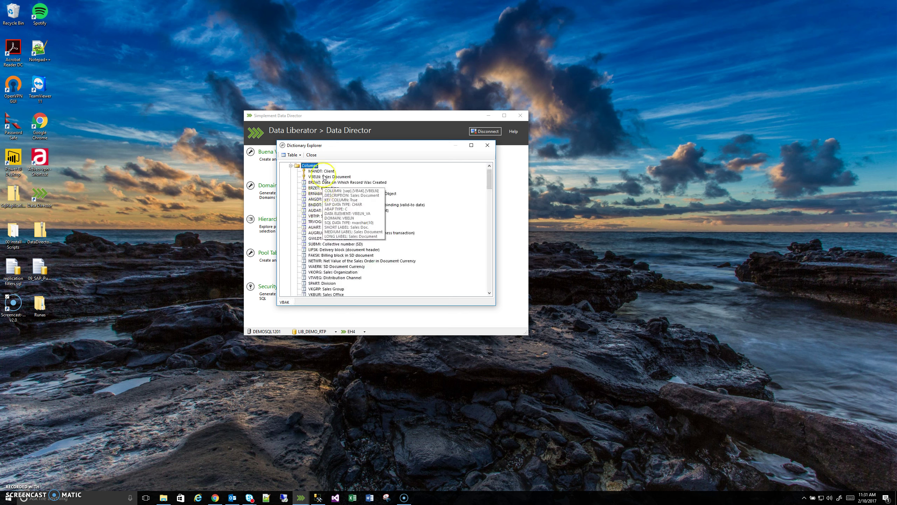
pyautogui.scroll(1, 324, 176)
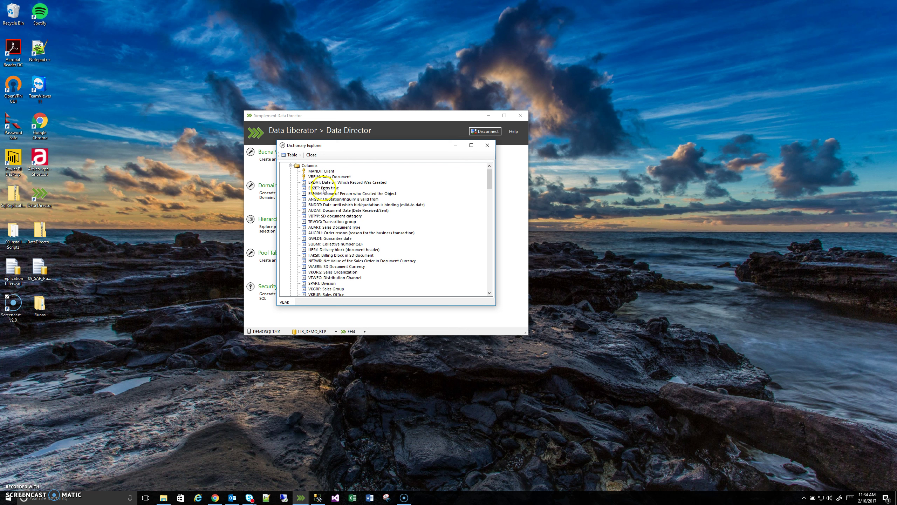
pyautogui.click(322, 194)
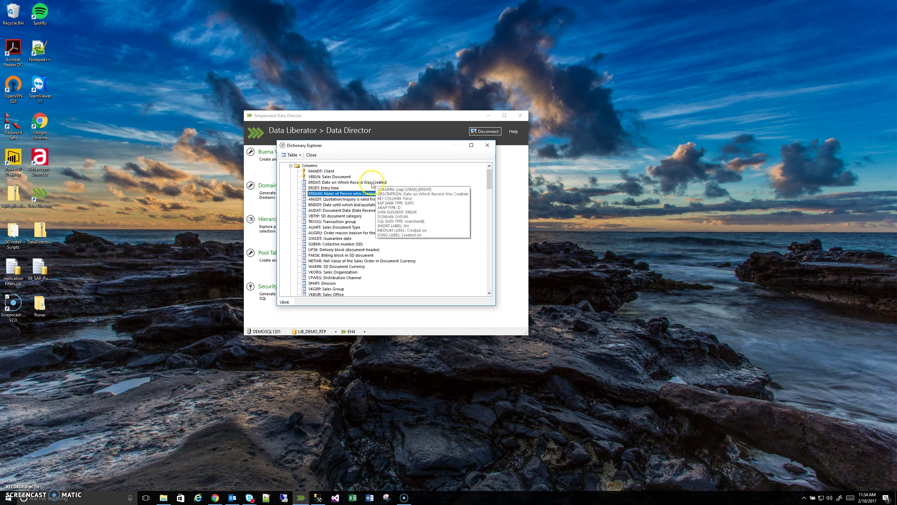
pyautogui.scroll(1, 364, 192)
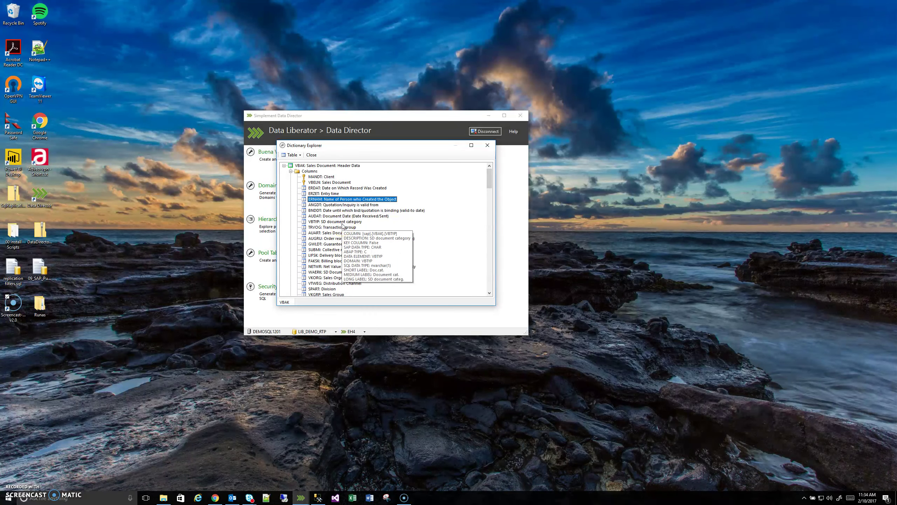
pyautogui.scroll(-1, 342, 224)
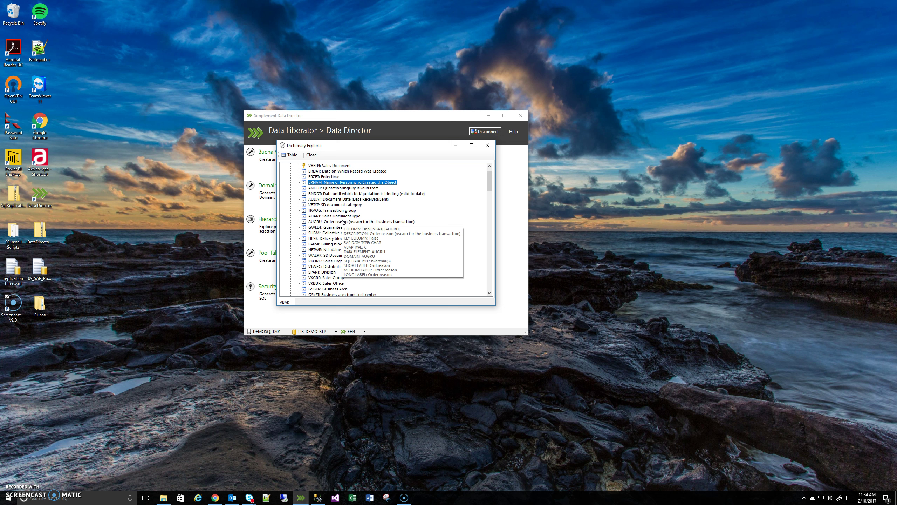
pyautogui.scroll(1, 334, 225)
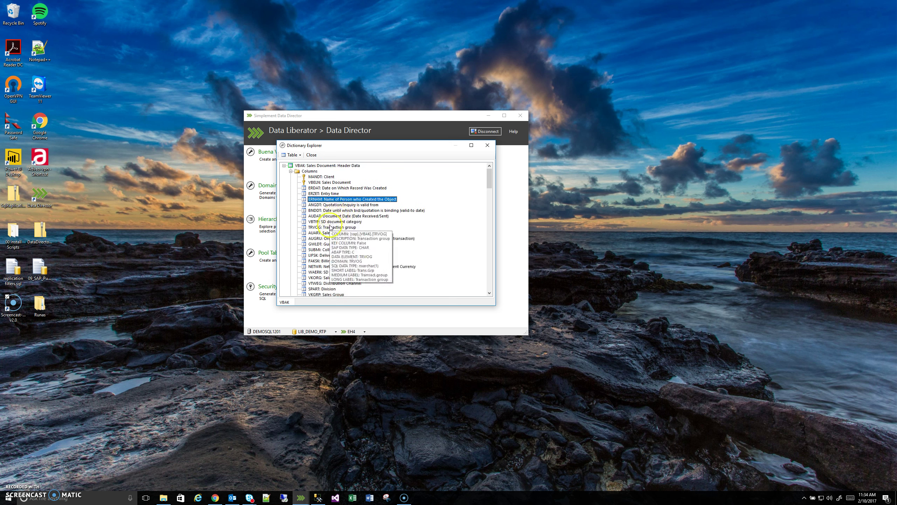
pyautogui.click(330, 222)
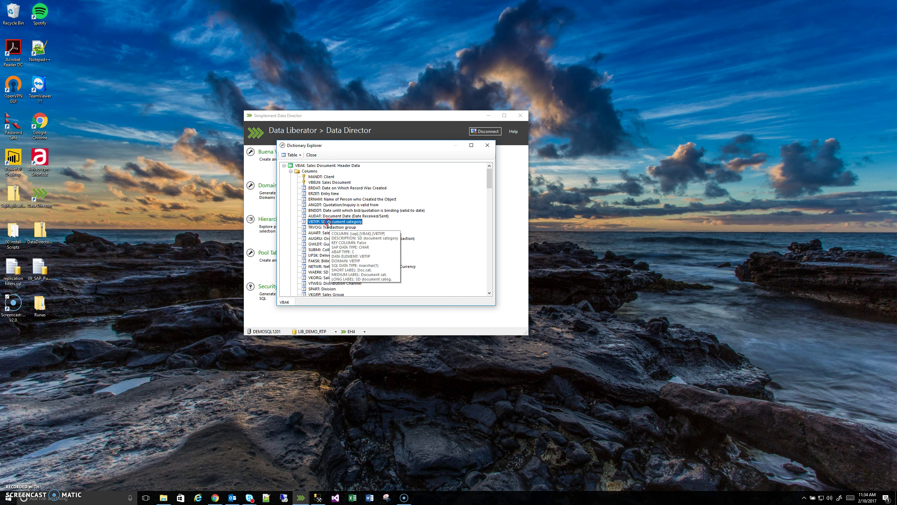
pyautogui.rightClick(328, 222)
pyautogui.click(350, 239)
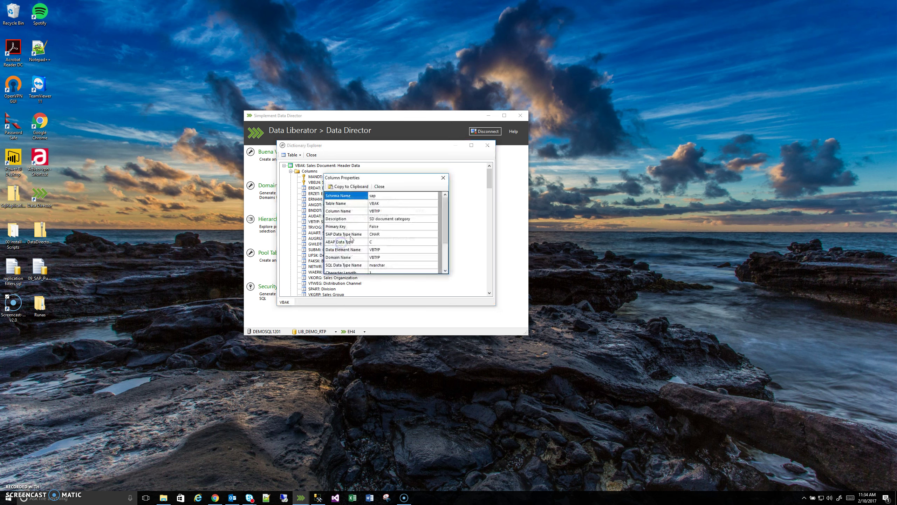
pyautogui.scroll(-1, 350, 238)
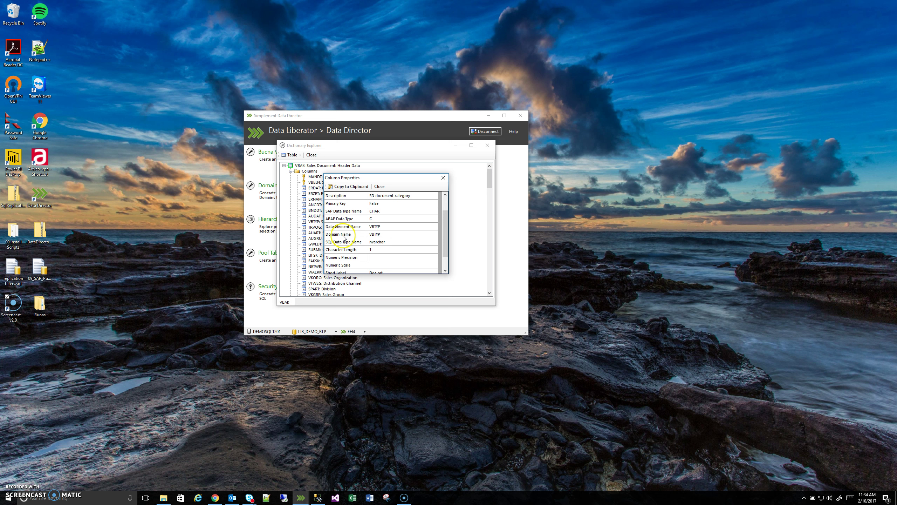
pyautogui.click(361, 235)
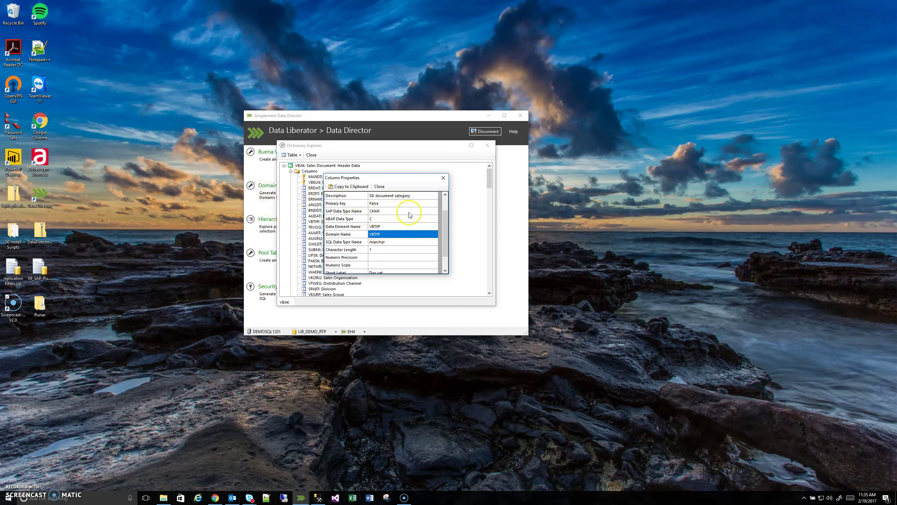
pyautogui.click(443, 177)
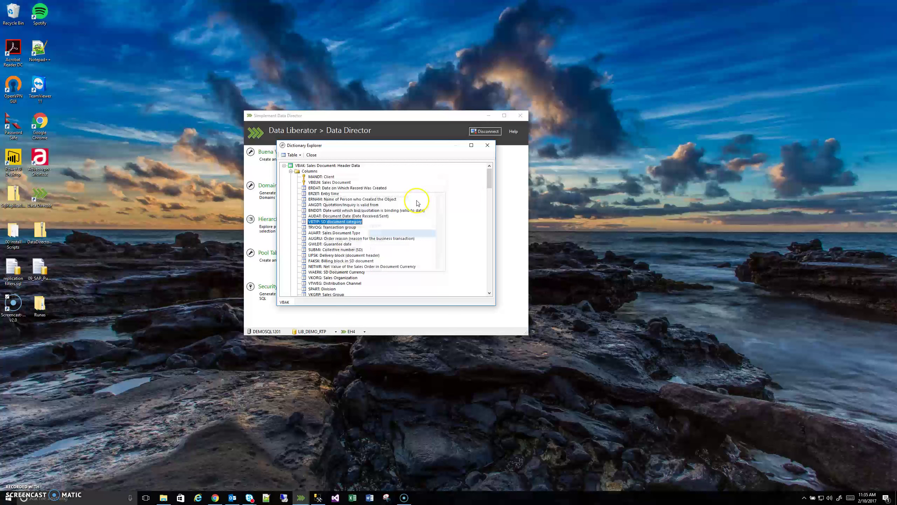
pyautogui.doubleClick(349, 243)
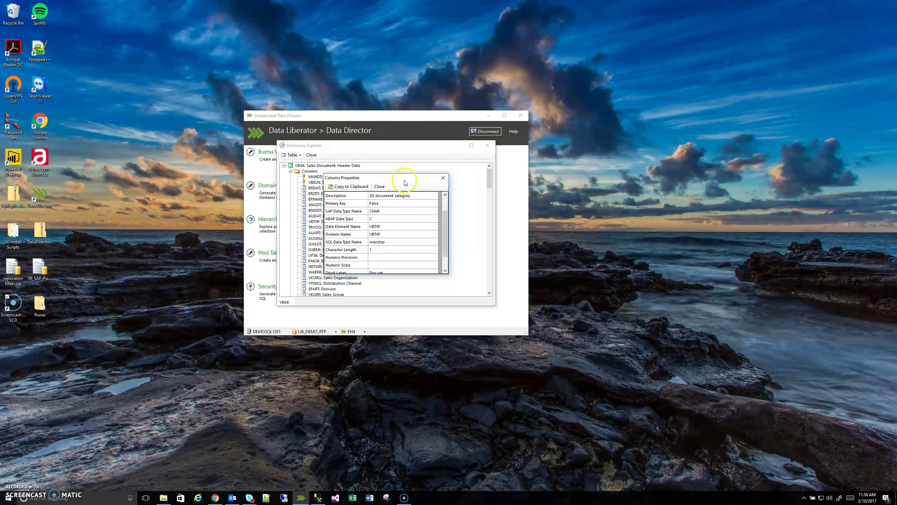
pyautogui.moveTo(405, 182); pyautogui.dragTo(433, 184)
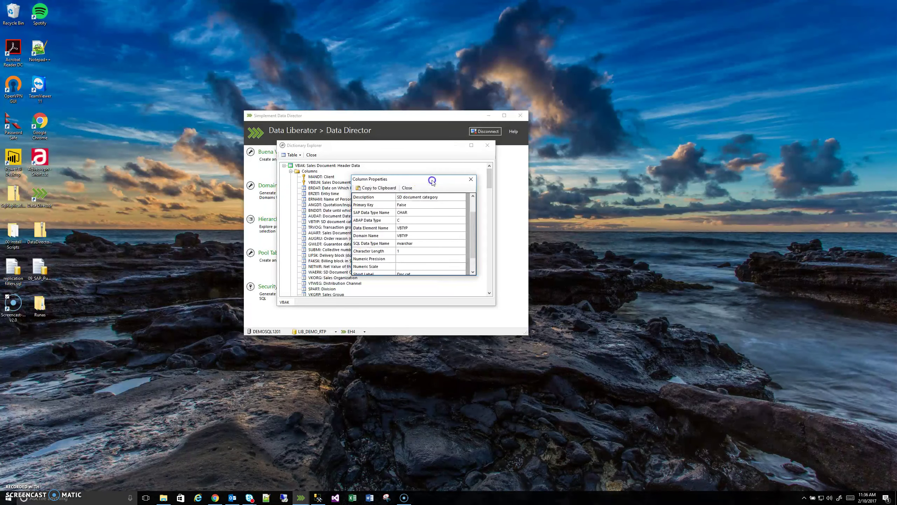
pyautogui.click(409, 237)
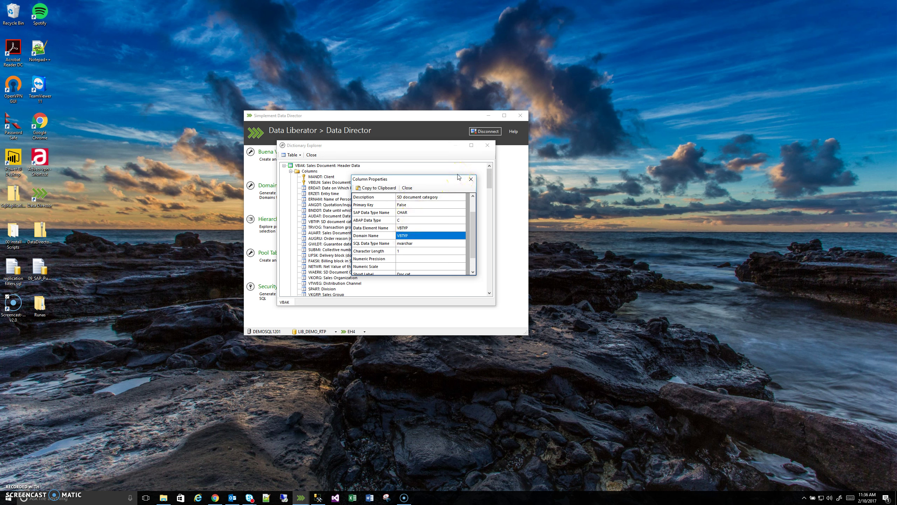
pyautogui.click(471, 179)
pyautogui.moveTo(339, 226)
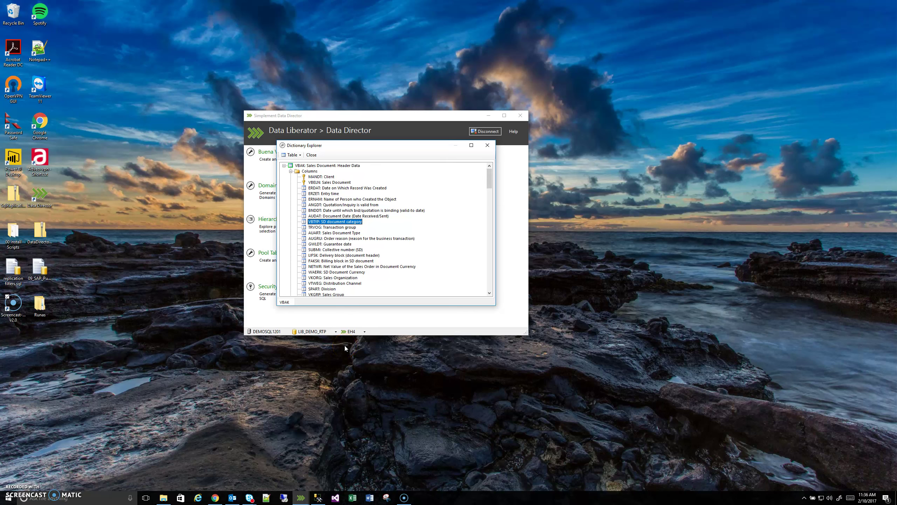
pyautogui.click(318, 496)
pyautogui.click(212, 41)
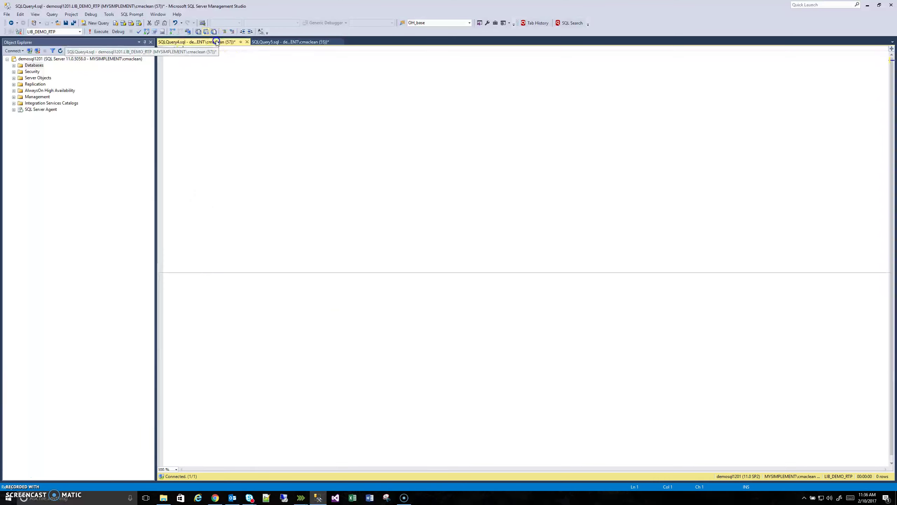
pyautogui.click(266, 70)
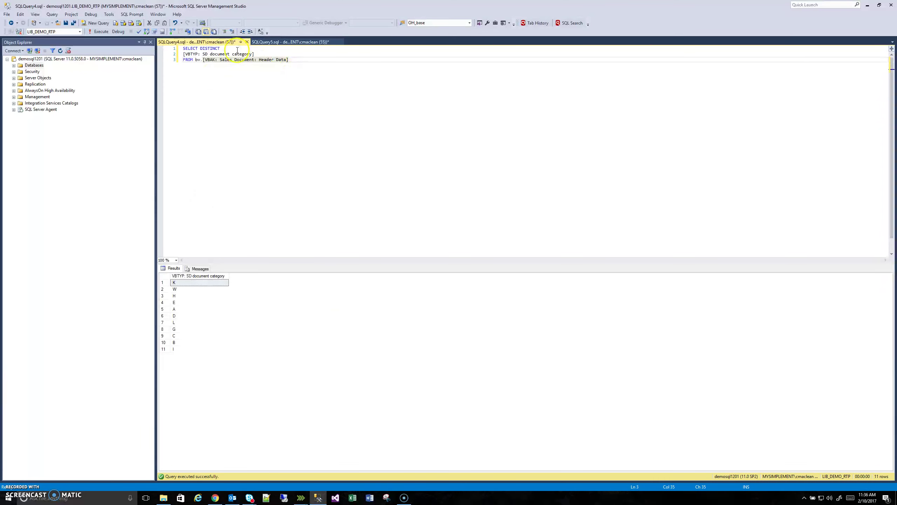
pyautogui.press('Up')
pyautogui.press('Home')
pyautogui.hotkey('shift', 'End')
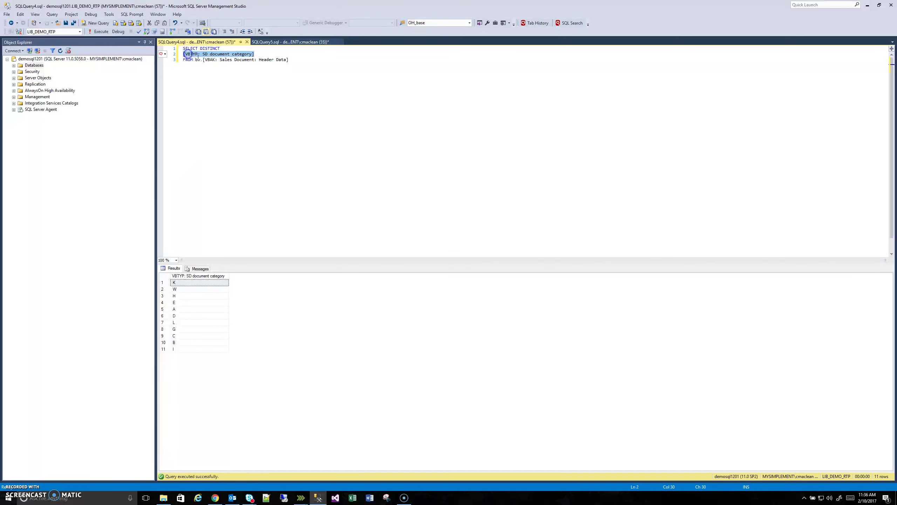
pyautogui.click(203, 59)
pyautogui.hotkey('shift', 'End')
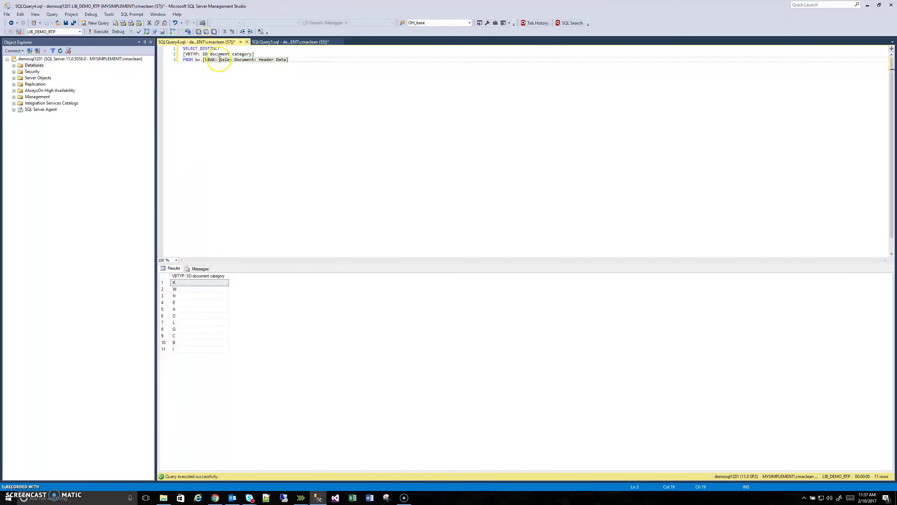
pyautogui.click(217, 82)
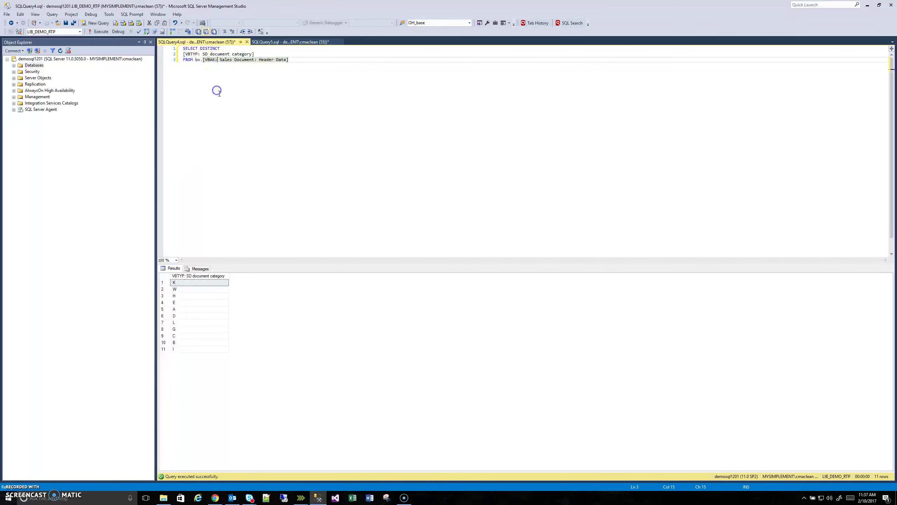
pyautogui.click(167, 284)
pyautogui.click(175, 349)
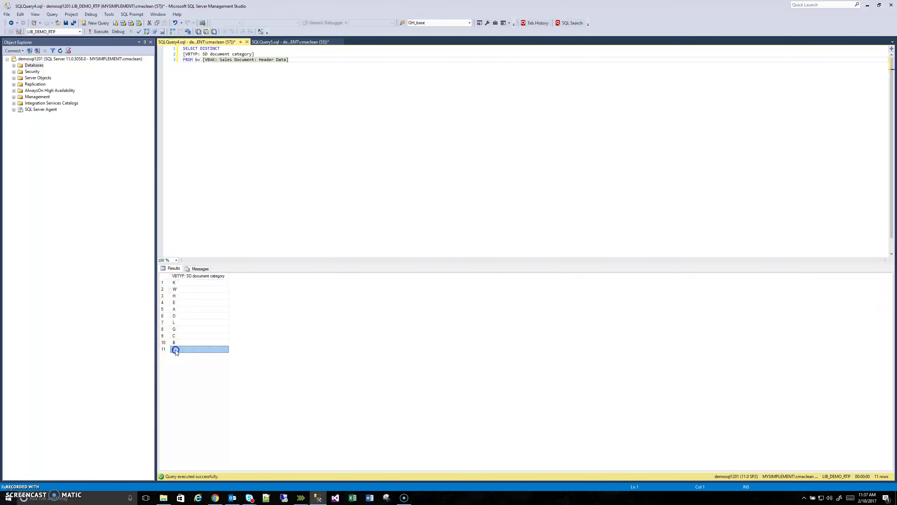
pyautogui.click(179, 283)
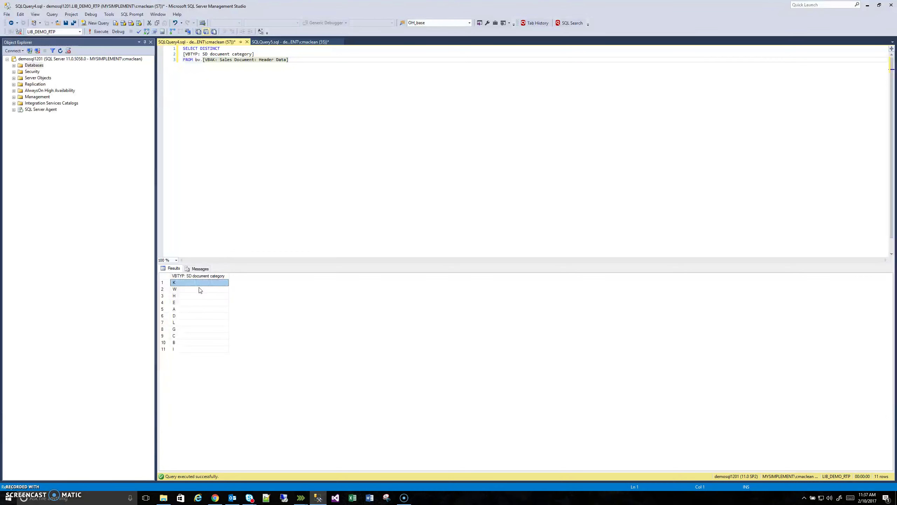
pyautogui.click(193, 311)
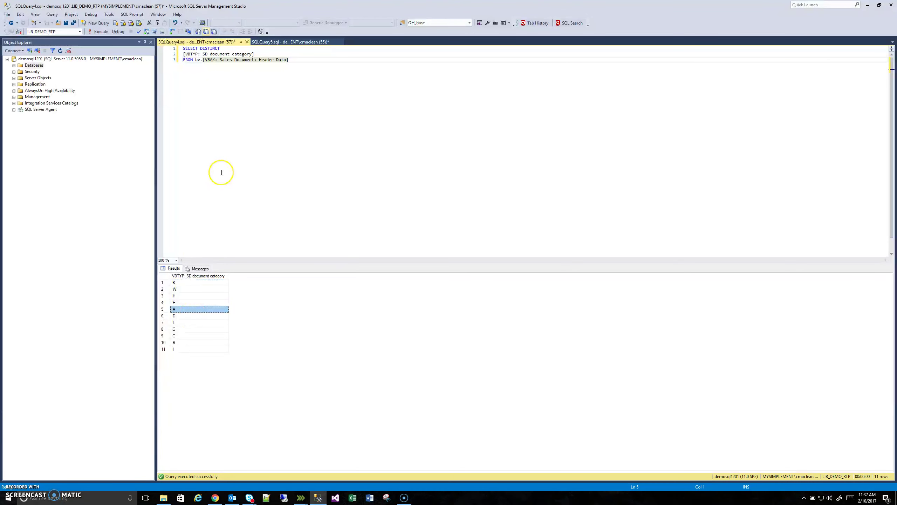
pyautogui.click(190, 290)
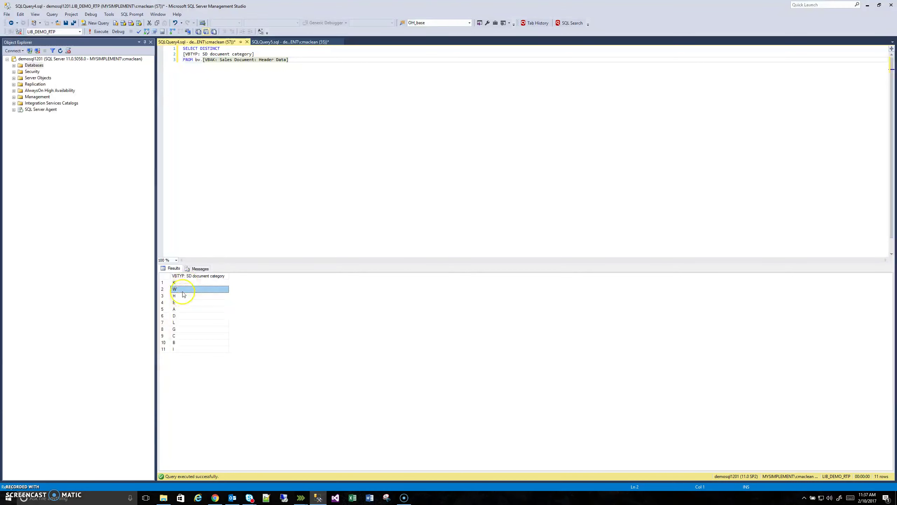
pyautogui.click(201, 218)
# Step: Return to Data Director and collapse the VBAK table's column tree in the Dictionary Explorer
pyautogui.click(319, 498)
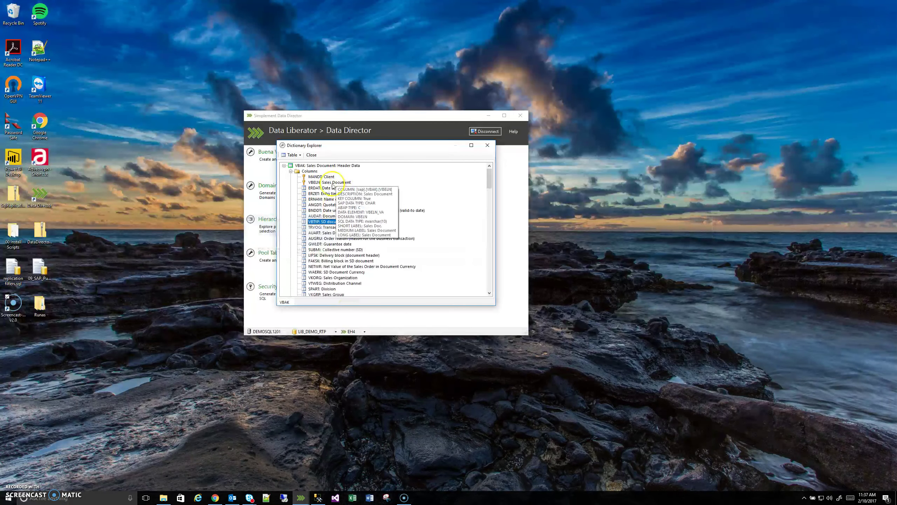
pyautogui.click(284, 171)
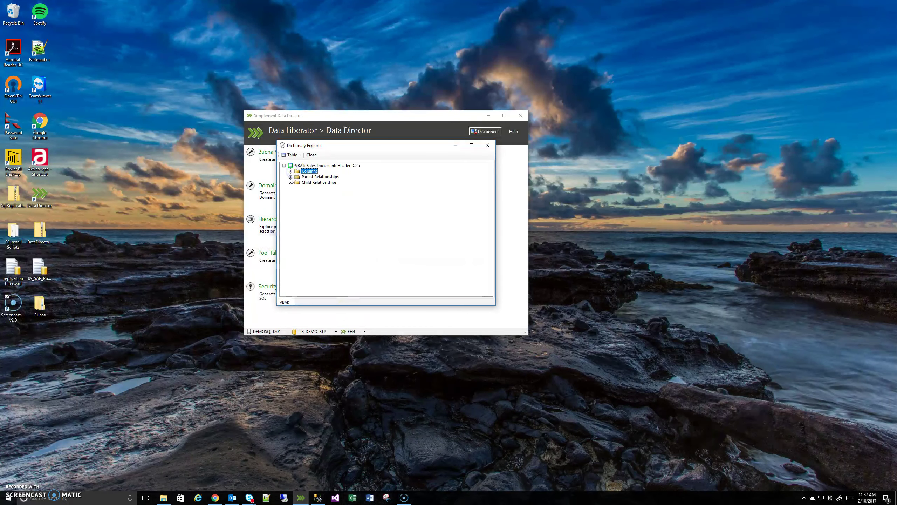
pyautogui.click(291, 176)
pyautogui.scroll(-5, 331, 212)
pyautogui.scroll(-3, 331, 213)
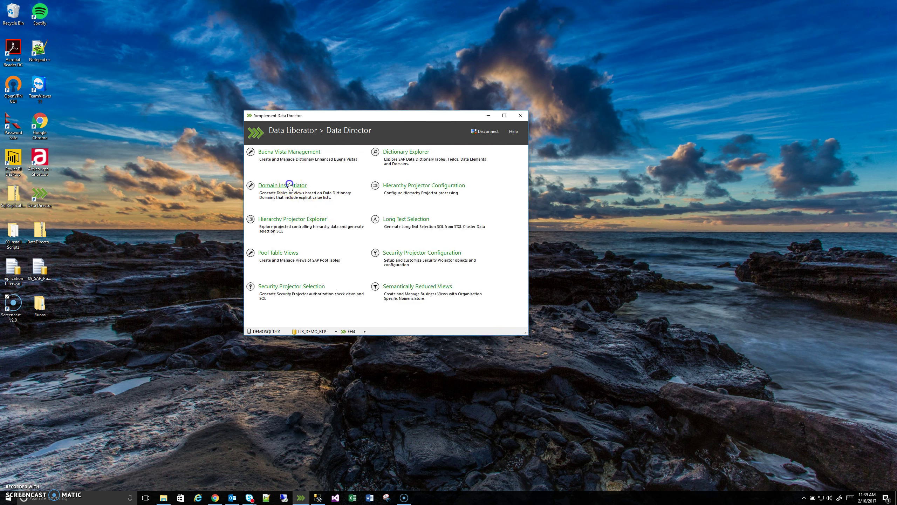
# Step: In the Domain Instantiator, search domains for 'vbtyp' and select VBTYP: SD document category
pyautogui.click(290, 184)
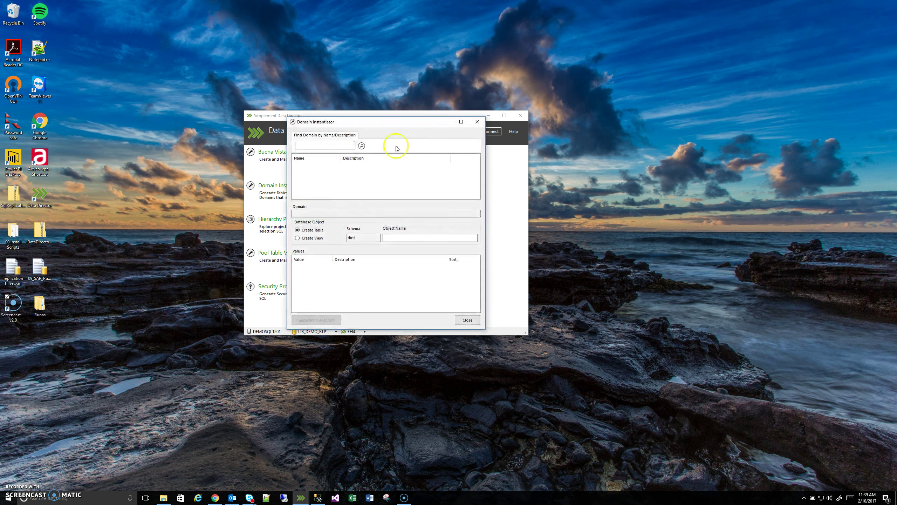
pyautogui.click(402, 122)
pyautogui.moveTo(401, 122); pyautogui.dragTo(386, 163)
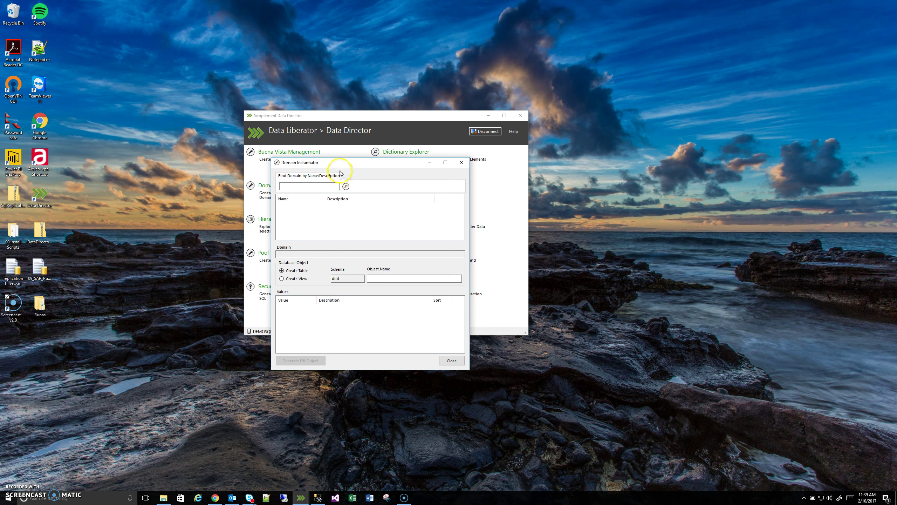
pyautogui.click(306, 187)
pyautogui.click(346, 186)
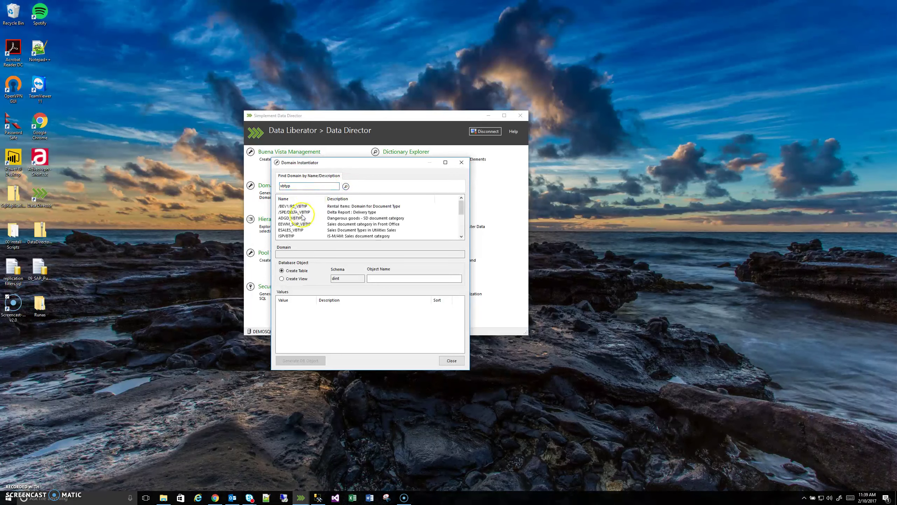
pyautogui.scroll(-5, 302, 217)
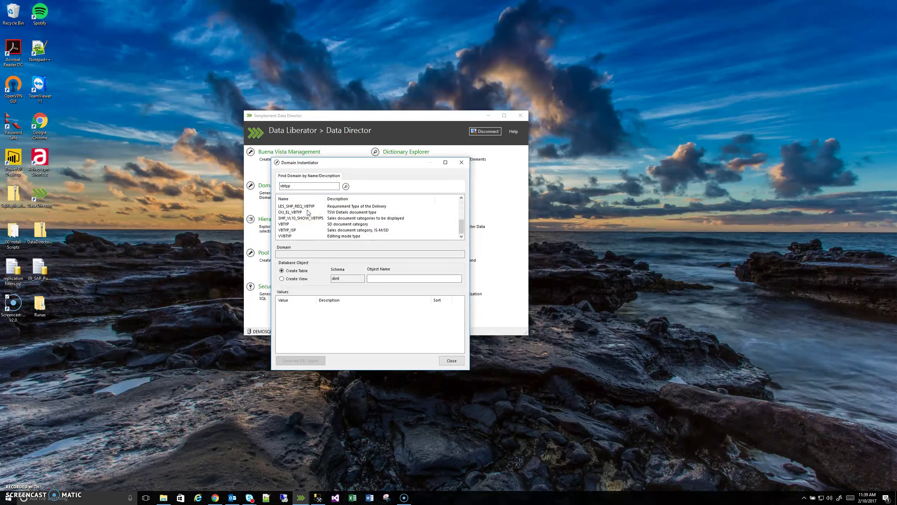
pyautogui.scroll(5, 307, 213)
pyautogui.scroll(-5, 308, 212)
pyautogui.click(308, 219)
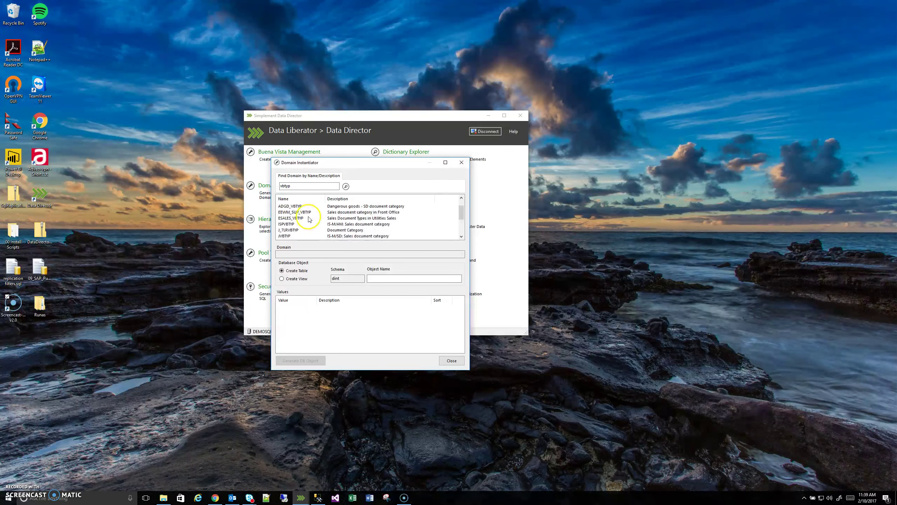
pyautogui.click(299, 224)
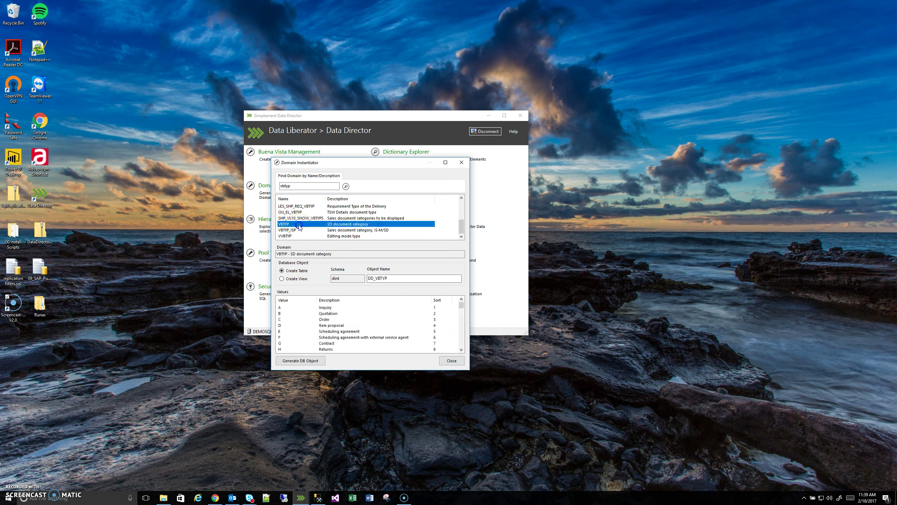
pyautogui.click(337, 224)
pyautogui.click(333, 223)
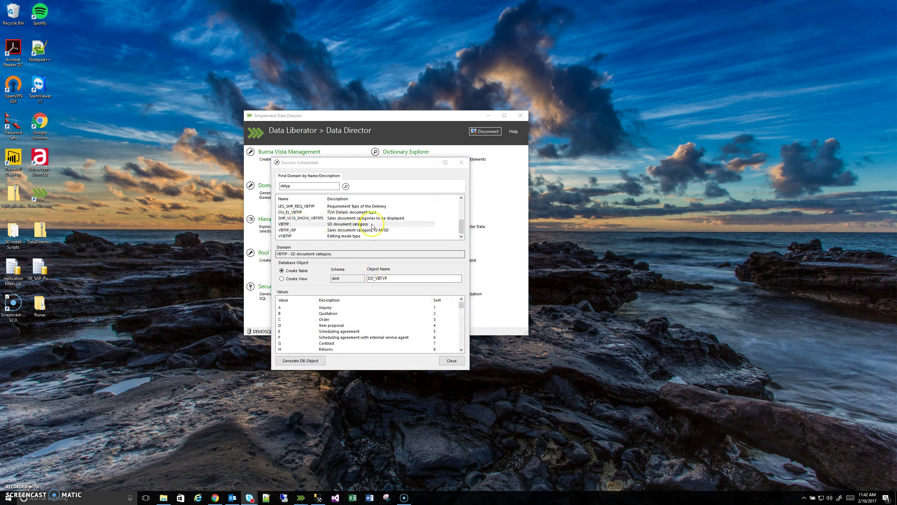
pyautogui.scroll(-1, 461, 316)
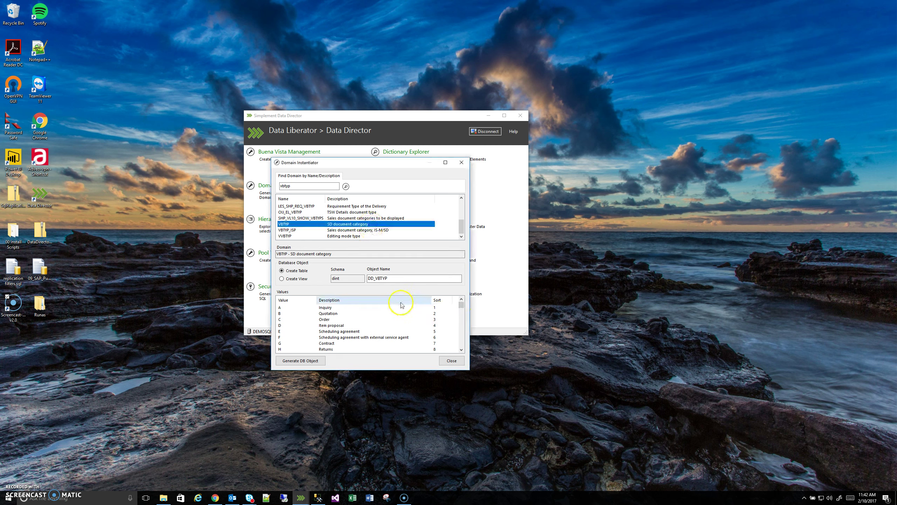
pyautogui.moveTo(461, 307)
pyautogui.mouseDown()
pyautogui.moveTo(458, 335)
pyautogui.moveTo(461, 300)
pyautogui.mouseUp()
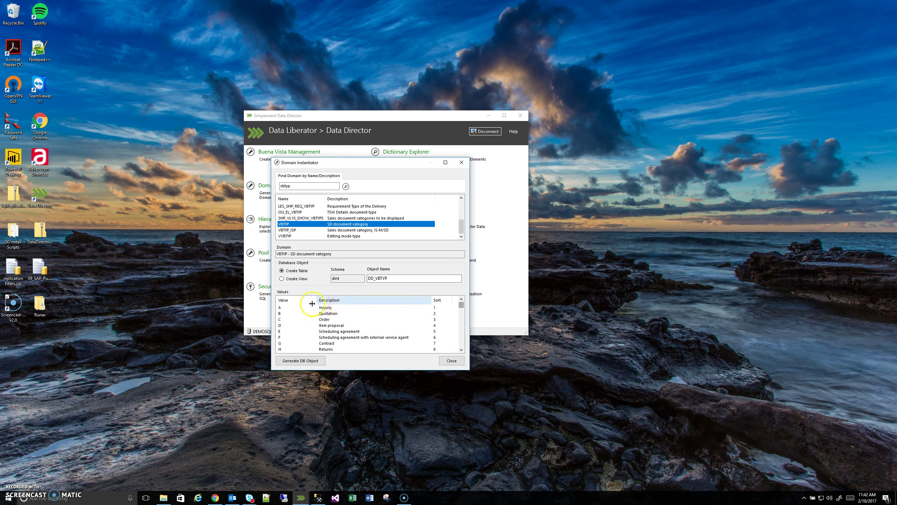
pyautogui.click(284, 309)
pyautogui.click(286, 311)
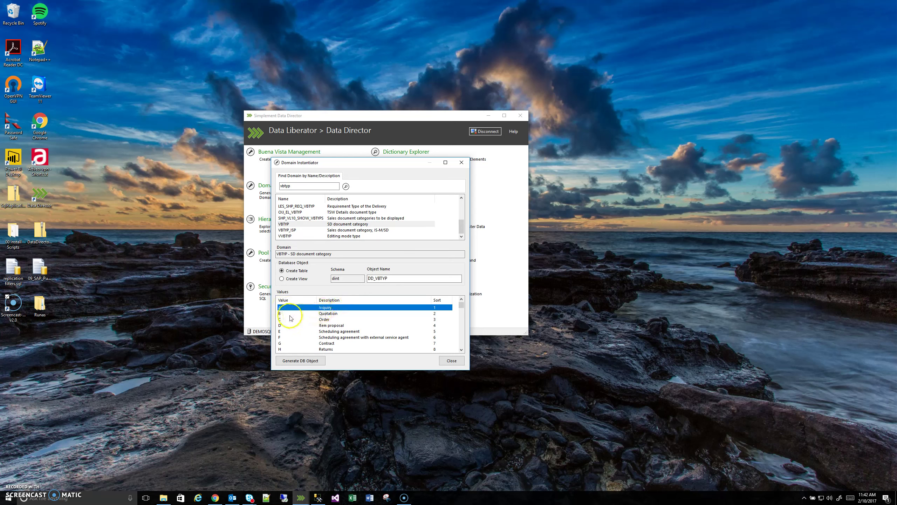
pyautogui.click(290, 313)
pyautogui.click(289, 319)
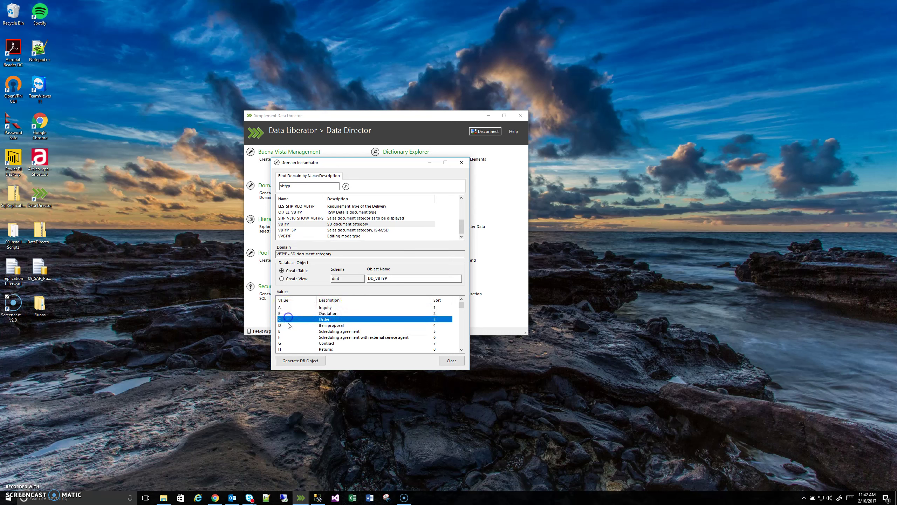
pyautogui.click(287, 325)
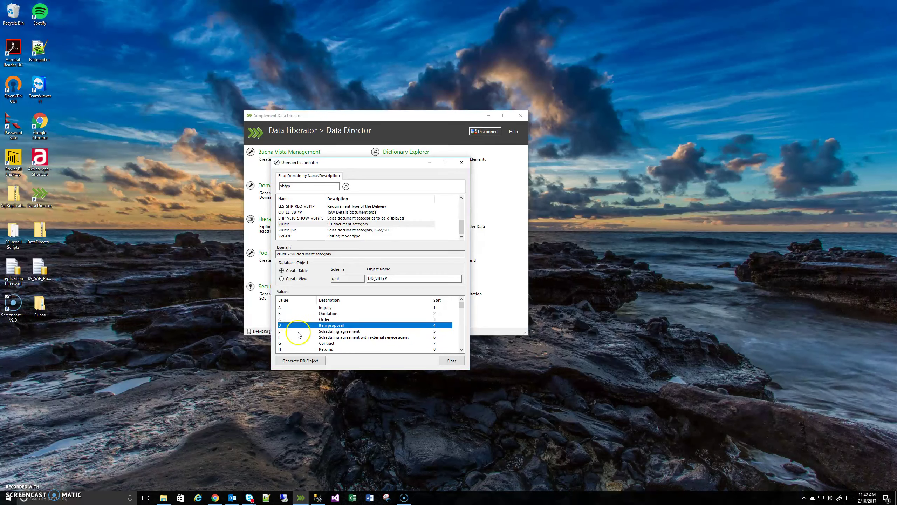
pyautogui.scroll(-14, 301, 331)
pyautogui.scroll(-4, 330, 320)
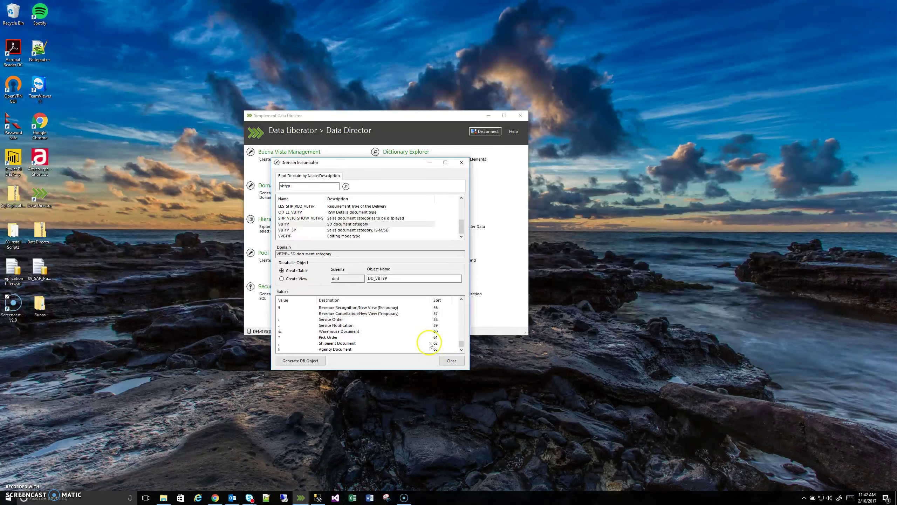
pyautogui.scroll(5, 420, 336)
pyautogui.scroll(-4, 390, 331)
pyautogui.scroll(3, 289, 328)
pyautogui.scroll(4, 289, 330)
pyautogui.click(283, 320)
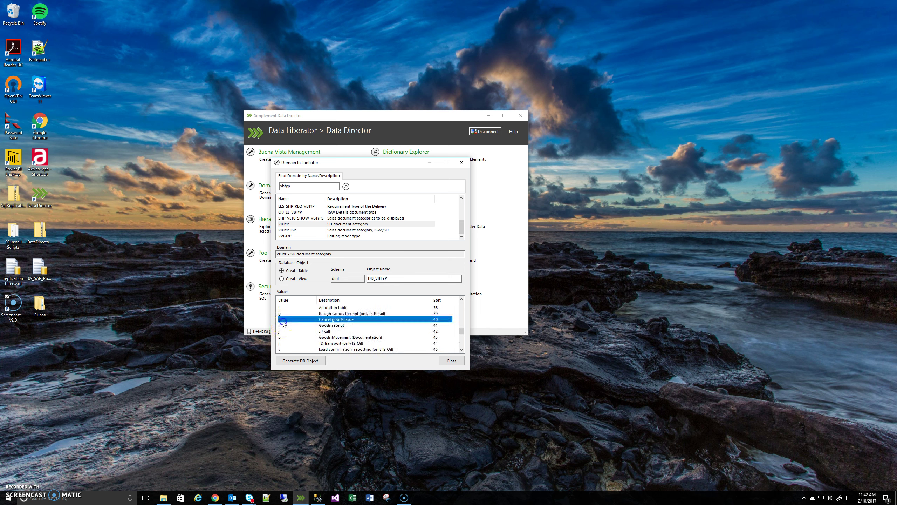
pyautogui.scroll(5, 284, 324)
pyautogui.scroll(7, 286, 327)
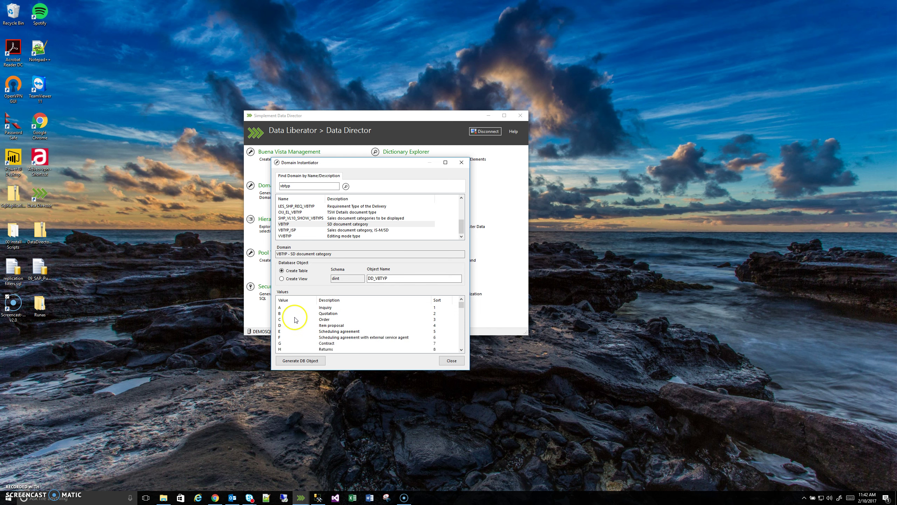
pyautogui.click(350, 308)
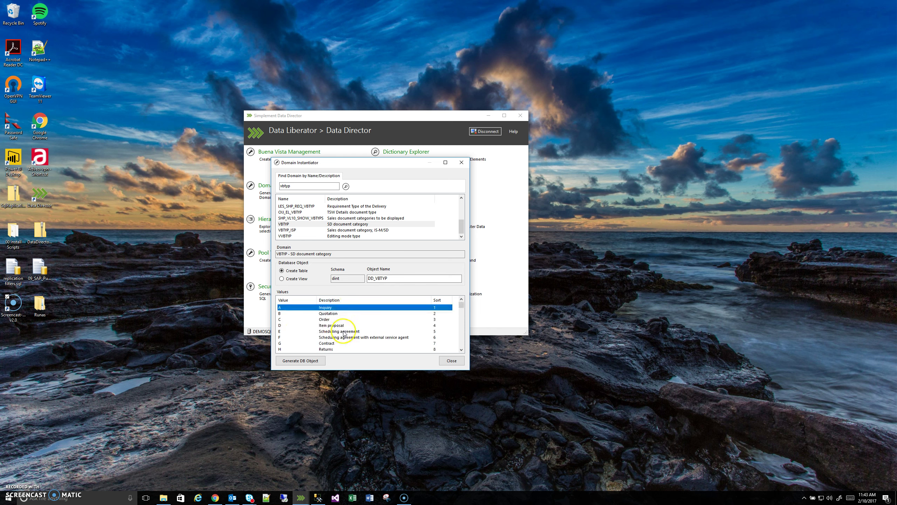
pyautogui.scroll(-18, 345, 332)
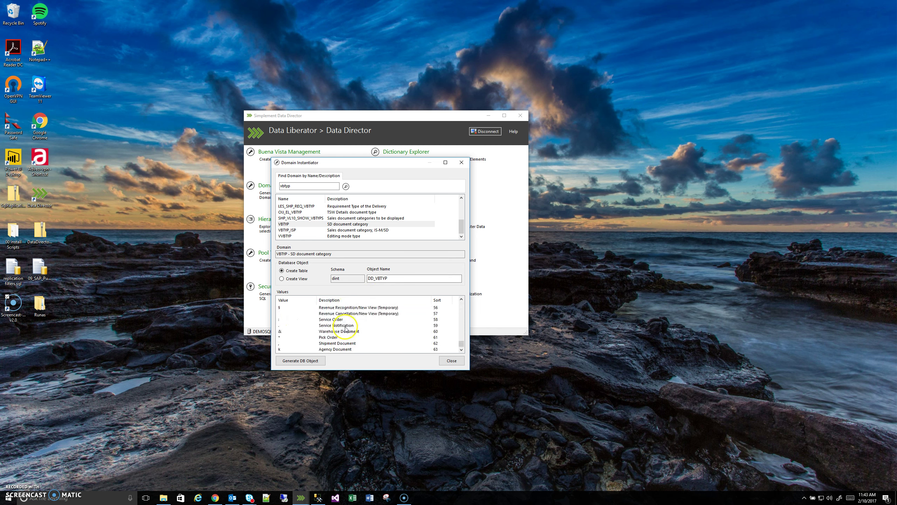
pyautogui.scroll(18, 345, 329)
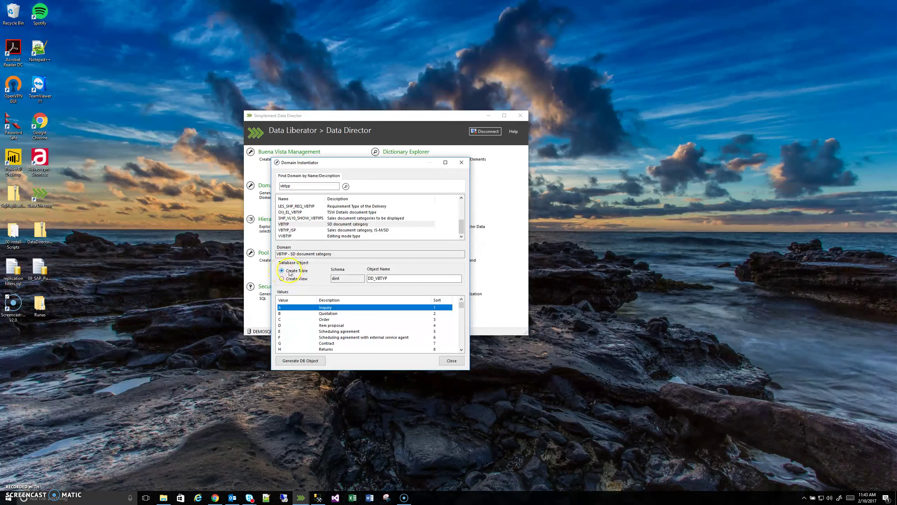
# Step: Keep Create Table selected and confirm schema dint with object name DD_VBTYP
pyautogui.click(282, 279)
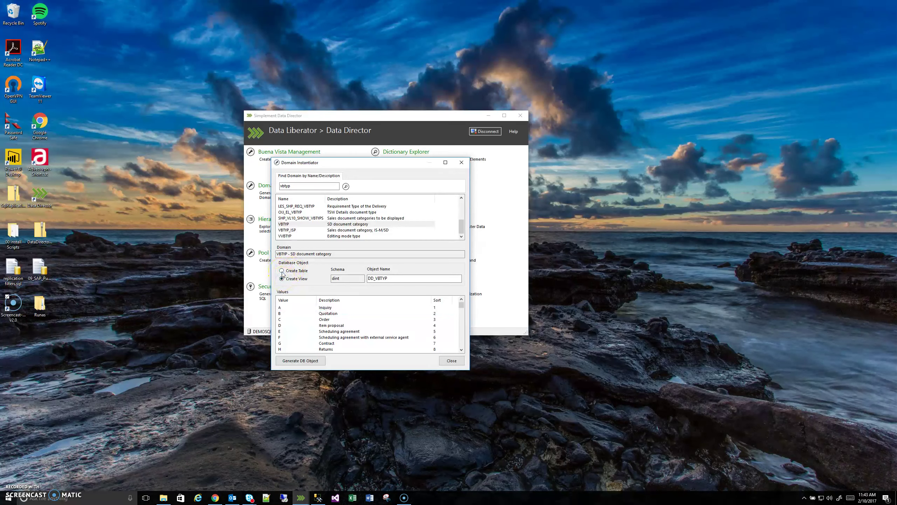
pyautogui.click(282, 271)
pyautogui.click(345, 282)
pyautogui.click(343, 279)
pyautogui.moveTo(398, 278); pyautogui.dragTo(365, 277)
pyautogui.click(394, 279)
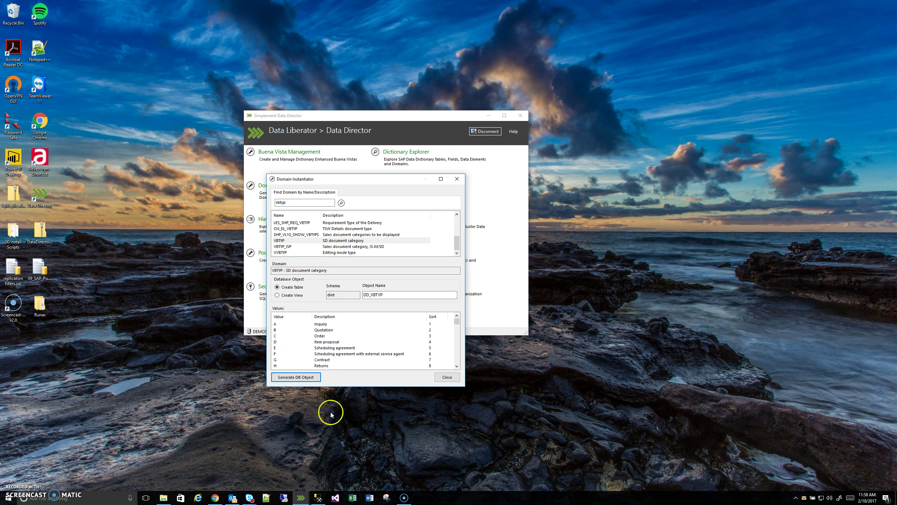
# Step: In Management Studio, review SELECT * FROM dint.DD_VBTYP and its 63 returned VBTYP rows
pyautogui.click(318, 497)
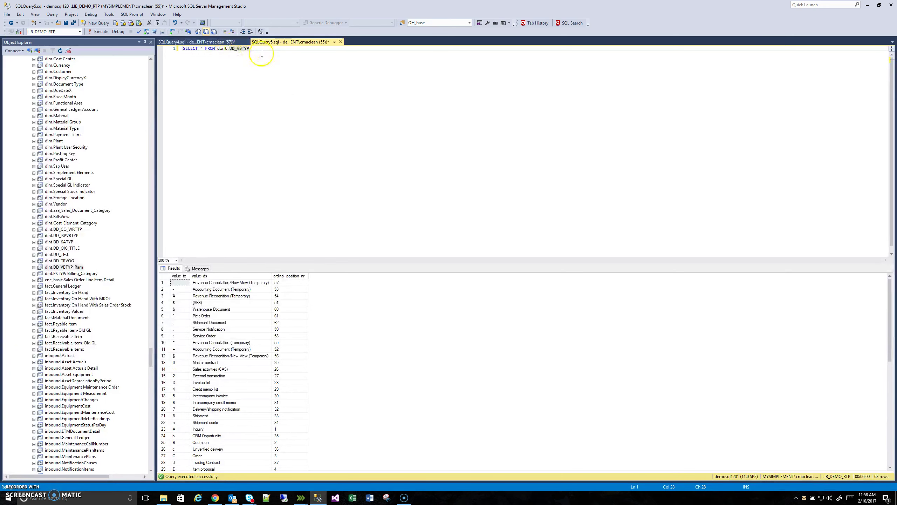
pyautogui.moveTo(260, 48); pyautogui.dragTo(178, 52)
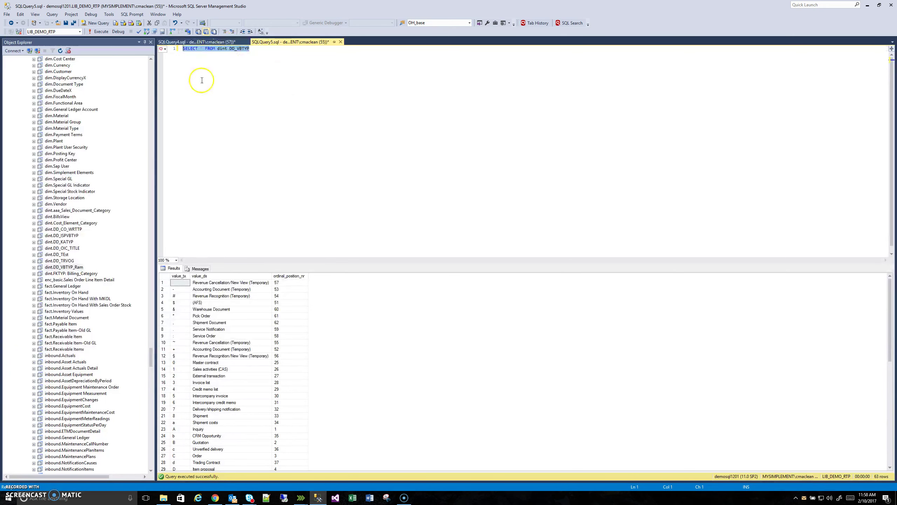
pyautogui.click(248, 49)
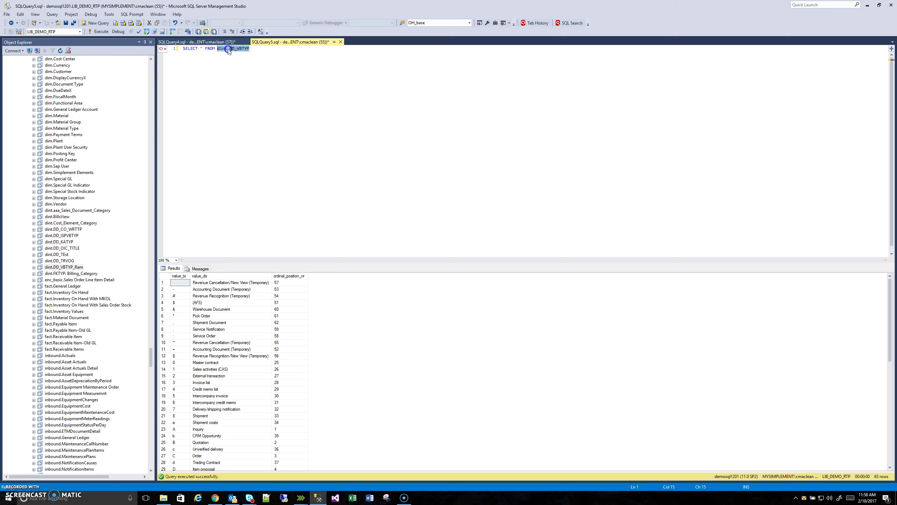
pyautogui.moveTo(236, 52); pyautogui.dragTo(225, 49)
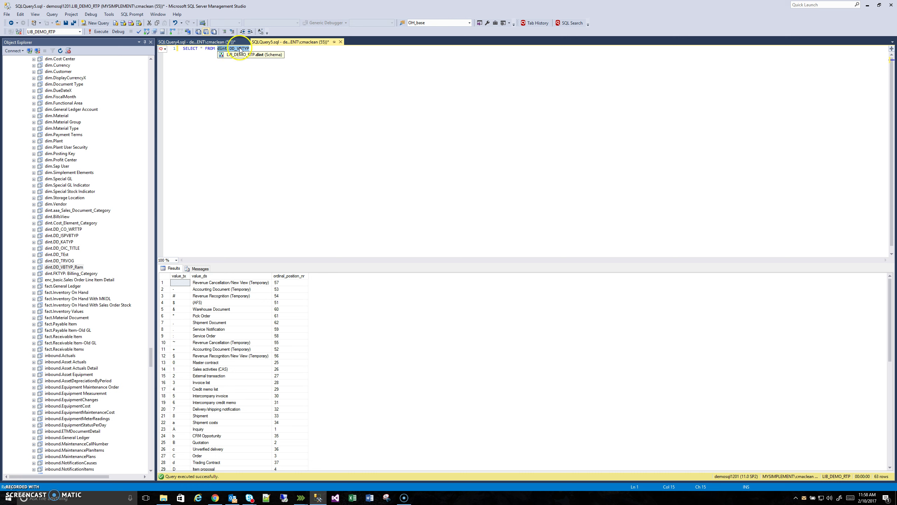
pyautogui.click(226, 128)
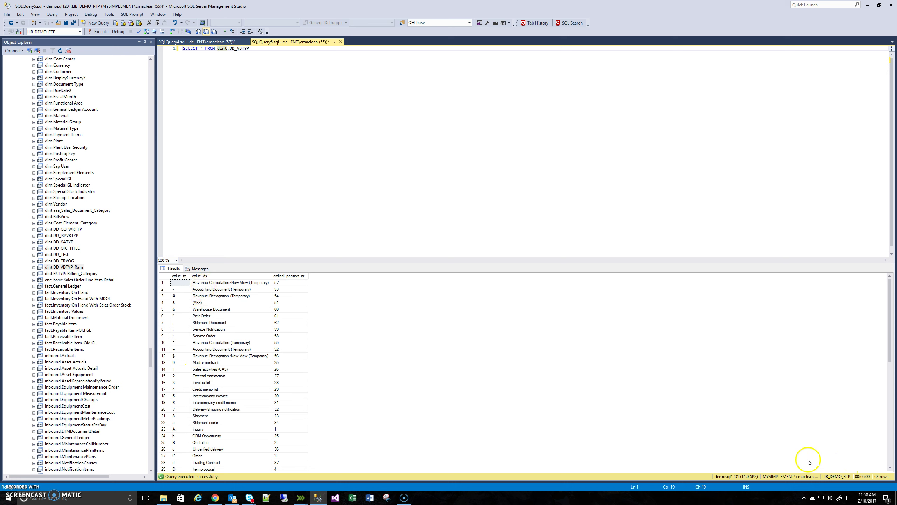
pyautogui.scroll(-3, 236, 311)
pyautogui.scroll(3, 232, 298)
pyautogui.click(215, 290)
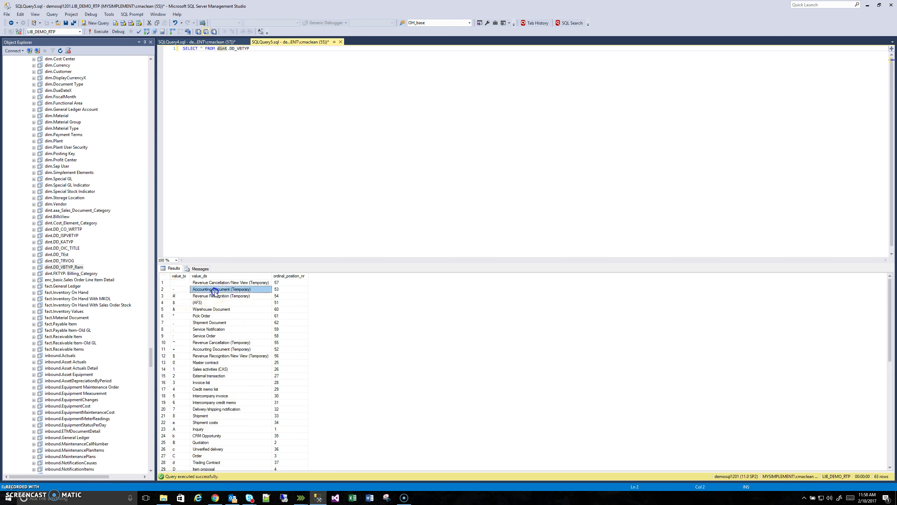
pyautogui.scroll(-3, 223, 319)
pyautogui.scroll(3, 221, 321)
# Step: Compare the SELECT DISTINCT VBTYP query's 11 values, starting with K, against the DD_VBTYP results
pyautogui.click(209, 42)
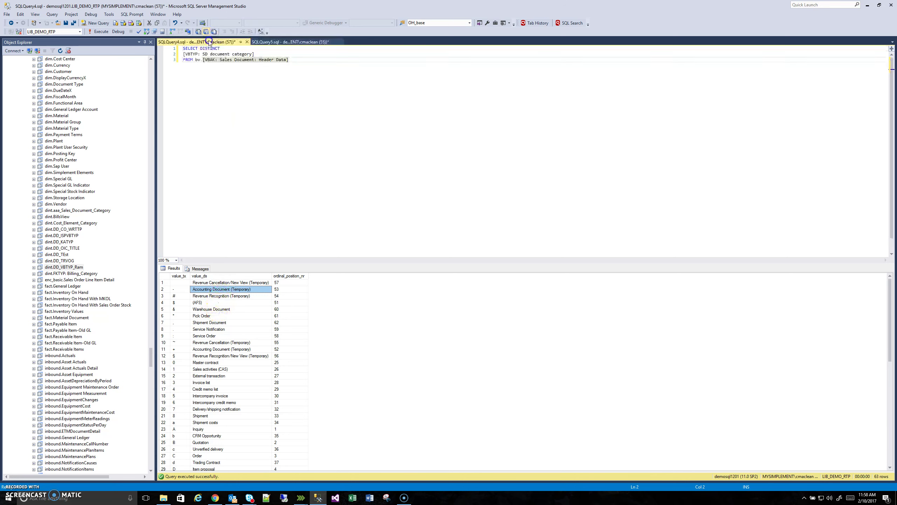
pyautogui.click(239, 164)
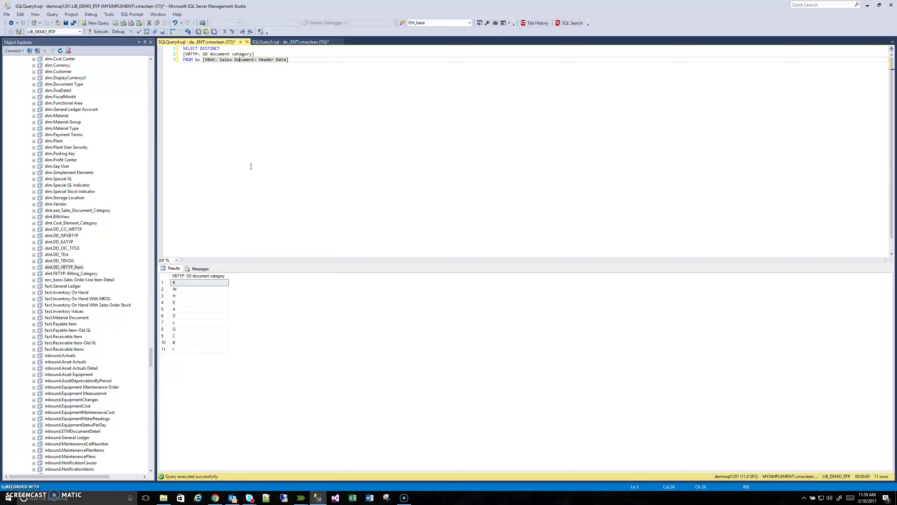
pyautogui.click(293, 42)
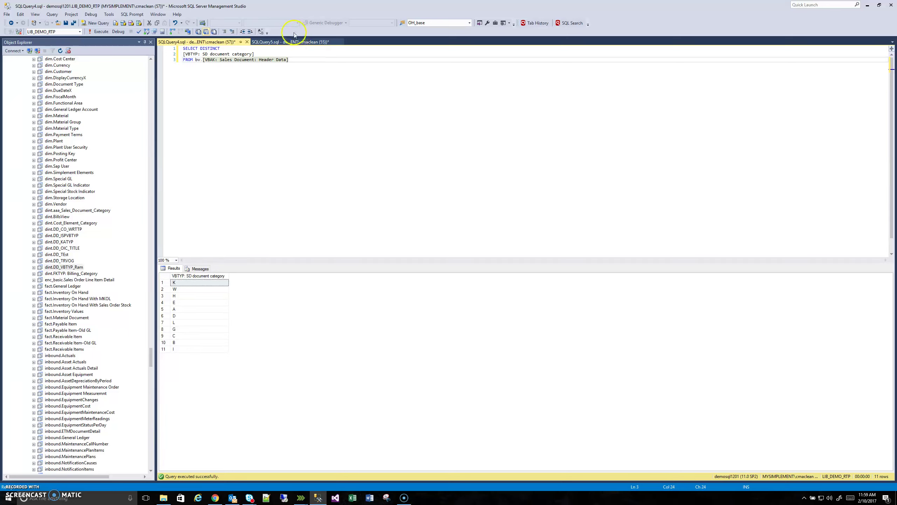
pyautogui.click(208, 43)
pyautogui.click(162, 284)
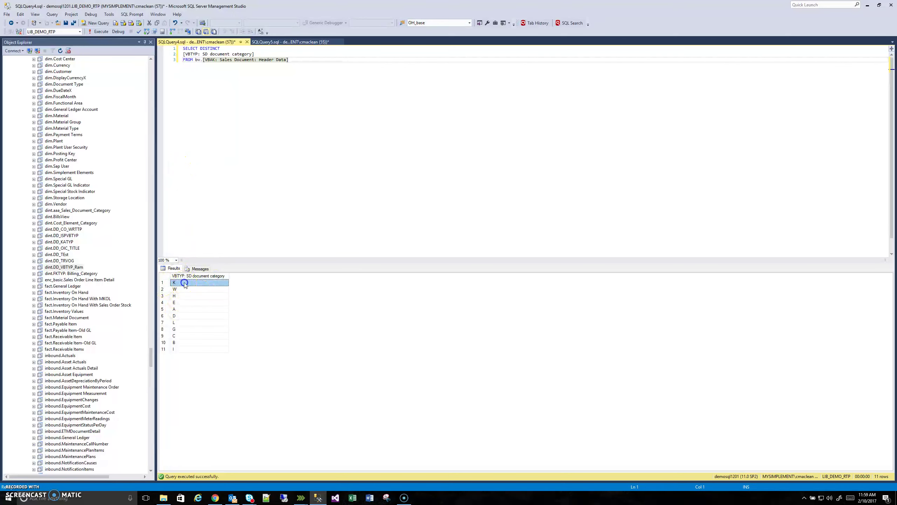
pyautogui.click(260, 43)
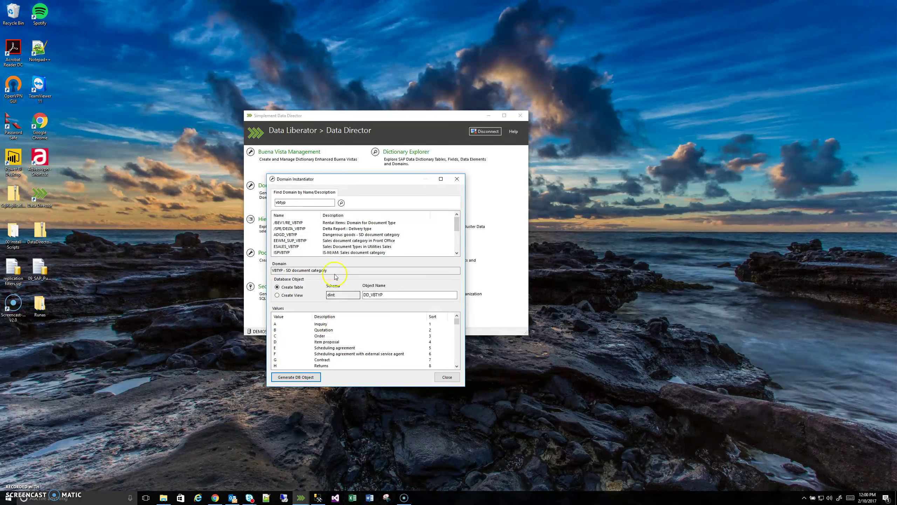
# Step: Reposition the VBTYP Domain Instantiator dialog further up and to the left over the main window
pyautogui.moveTo(368, 180); pyautogui.dragTo(383, 169)
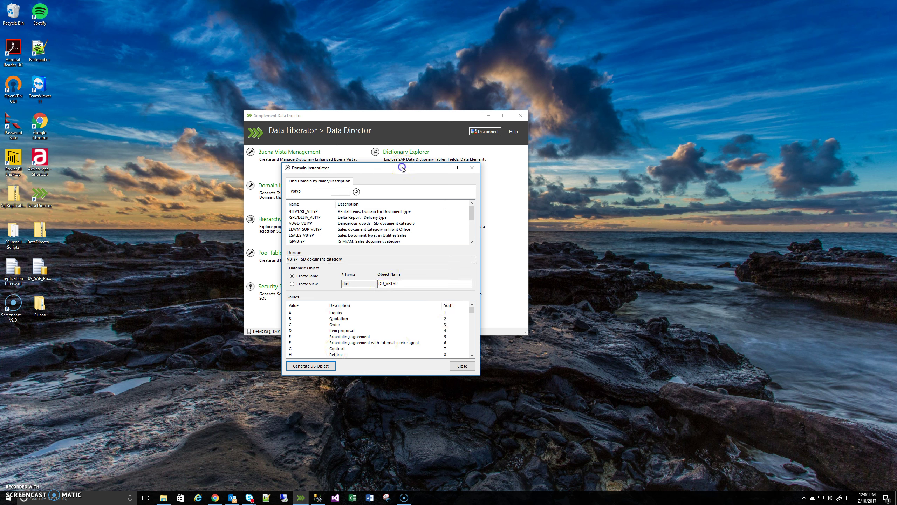
pyautogui.moveTo(402, 169); pyautogui.dragTo(395, 161)
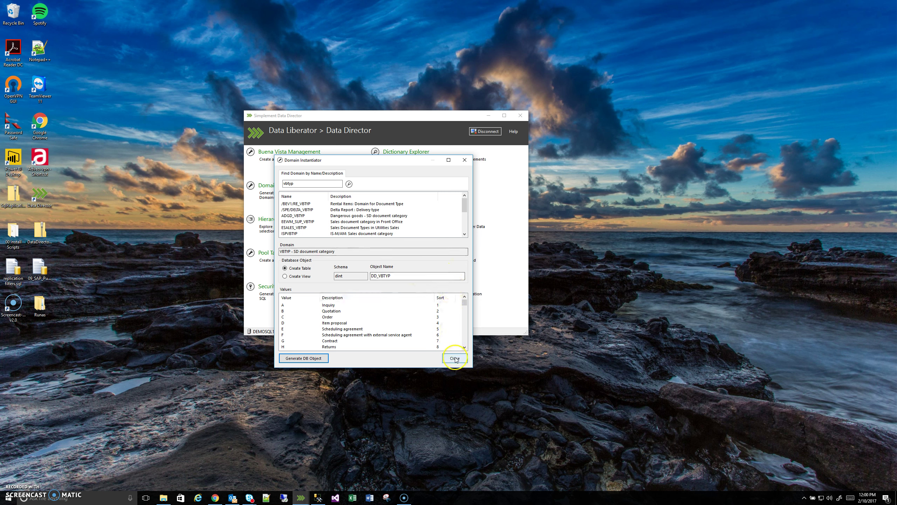
pyautogui.moveTo(377, 160); pyautogui.dragTo(354, 151)
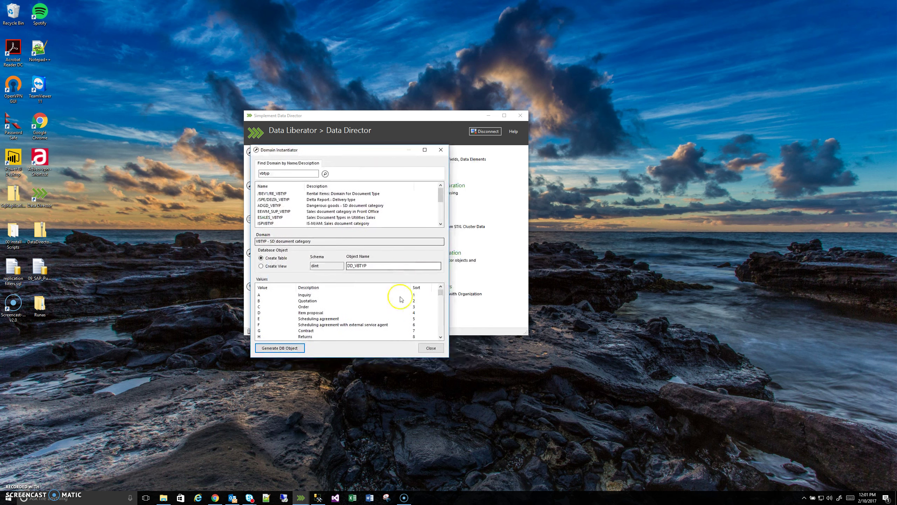